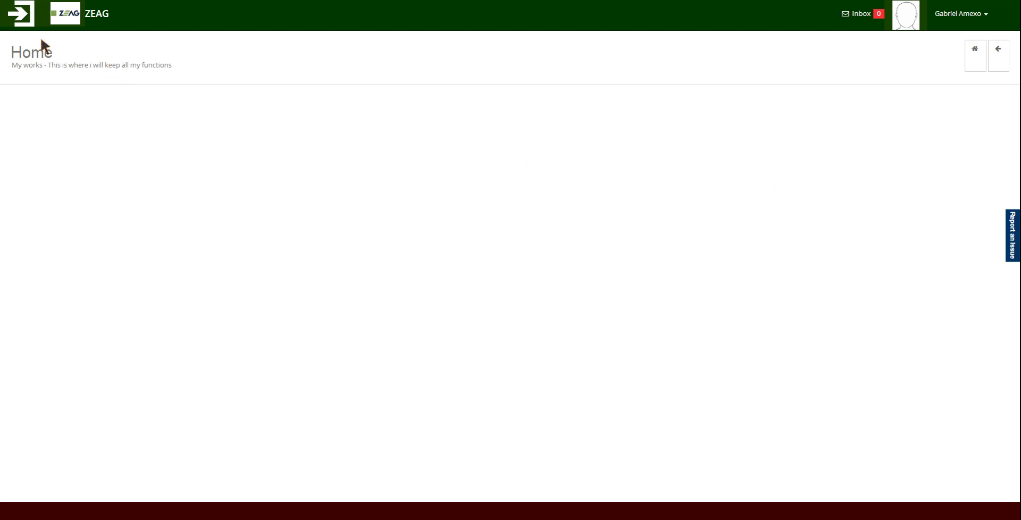
Open the sub domain management page of the My works domain.
left_click(22, 20)
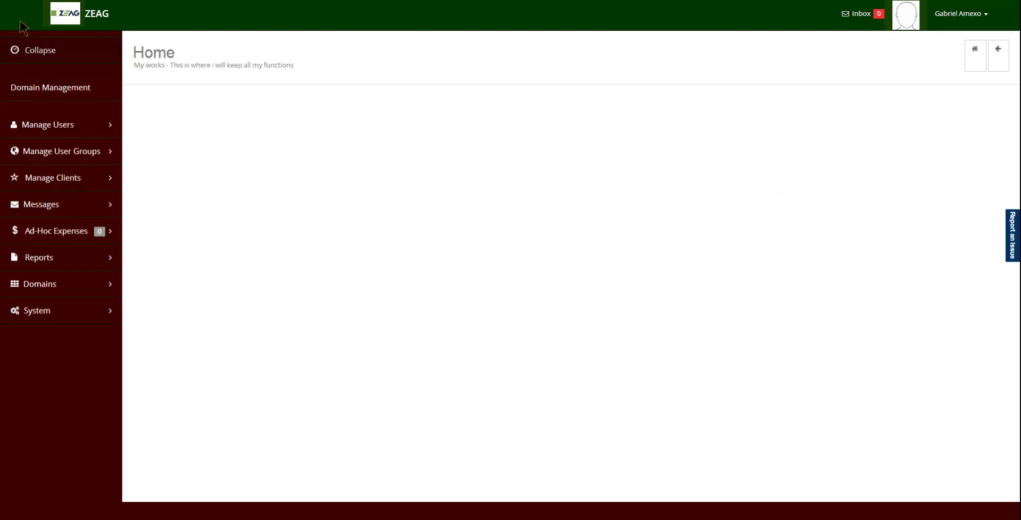
left_click(54, 282)
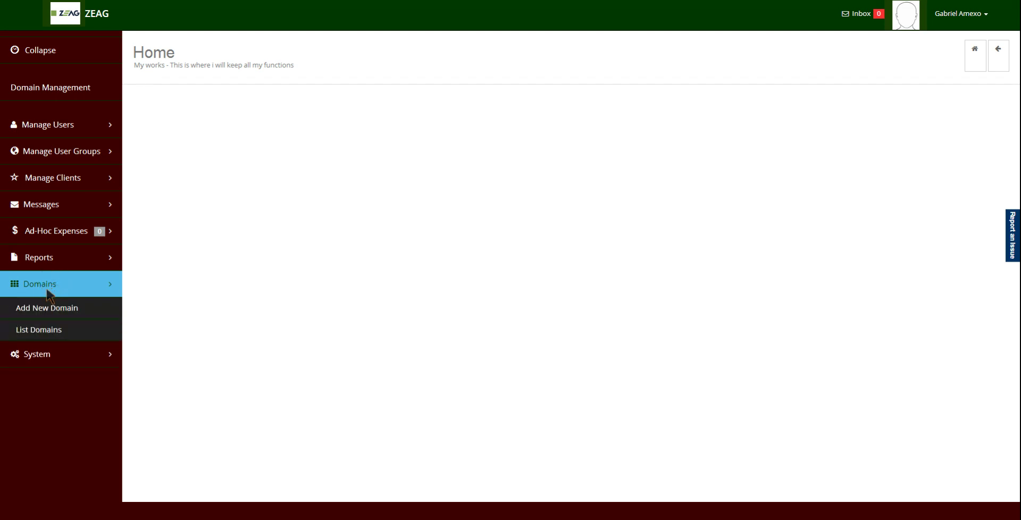
left_click(47, 328)
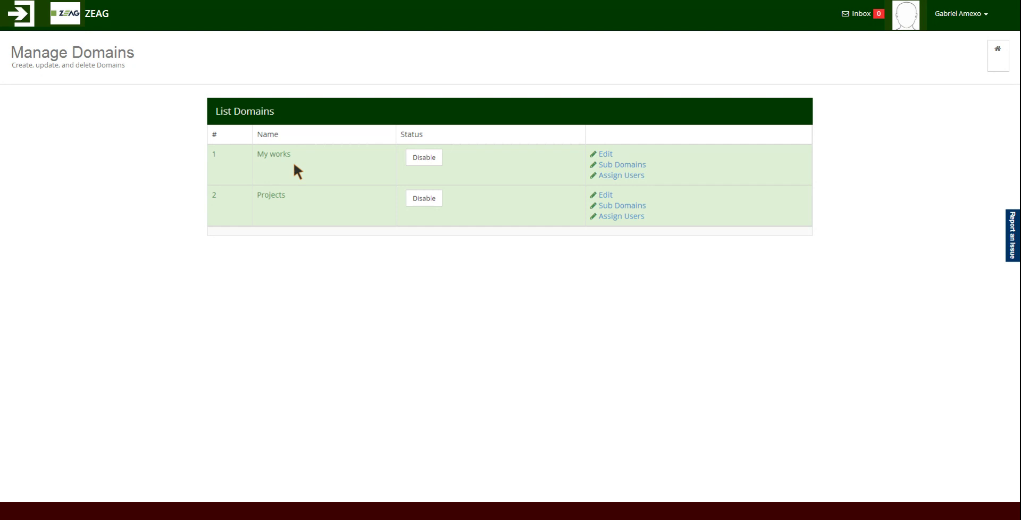
left_click(624, 165)
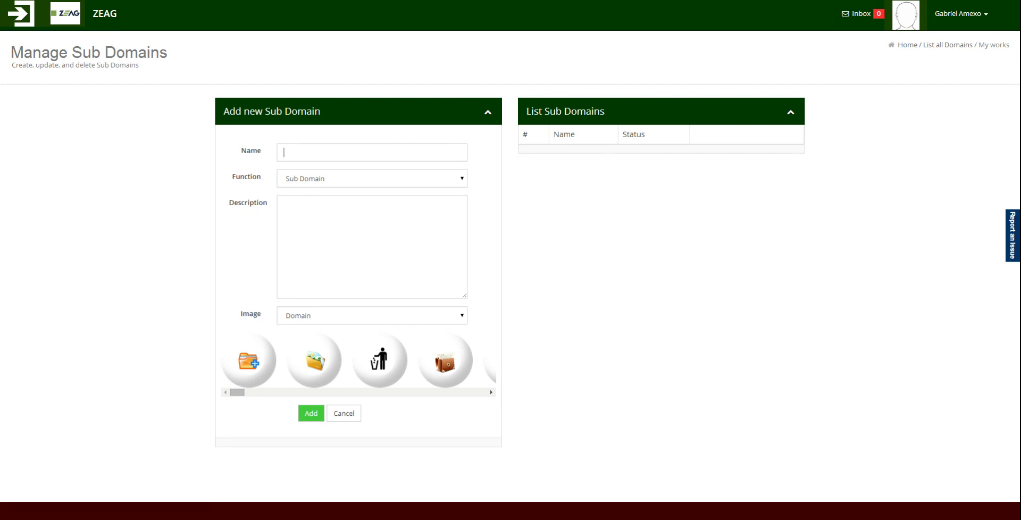
Add a sub domain named "Work Number 1" with the description "Here are my works for today".
type("Work Number 1")
left_click(384, 198)
type("Here are my work")
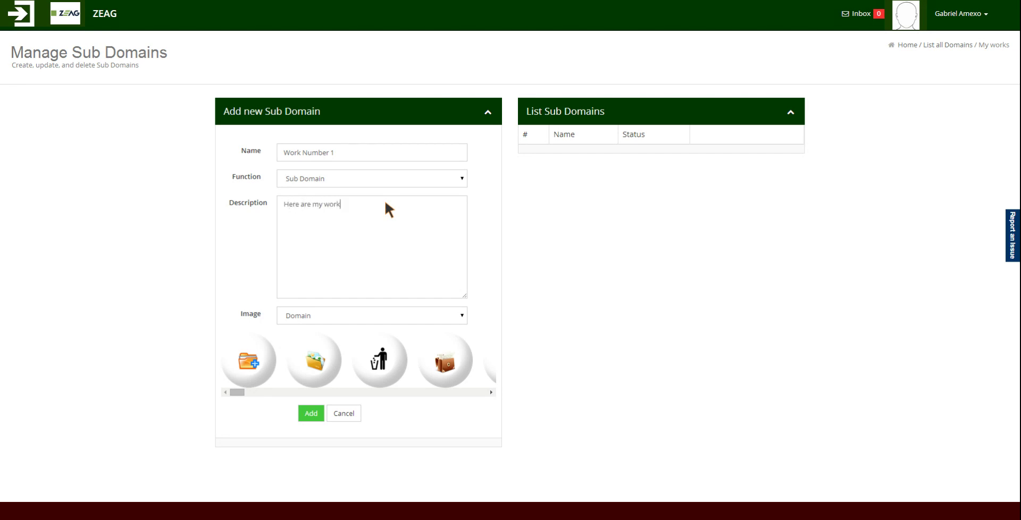
type("s for today")
left_click(307, 414)
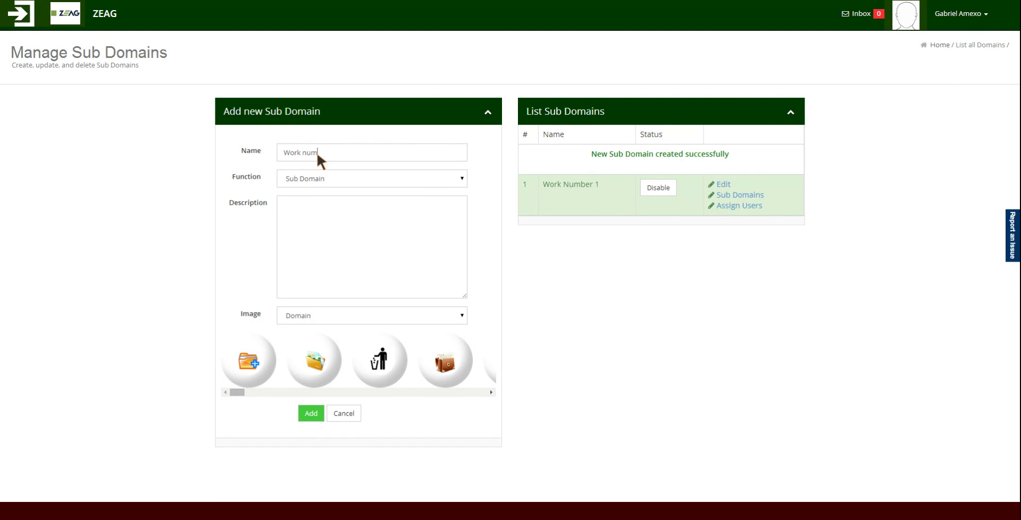
Add a sub domain named "Work number 2" with the description "Here are my works for tomorrow.".
type("ber 2")
left_click(335, 178)
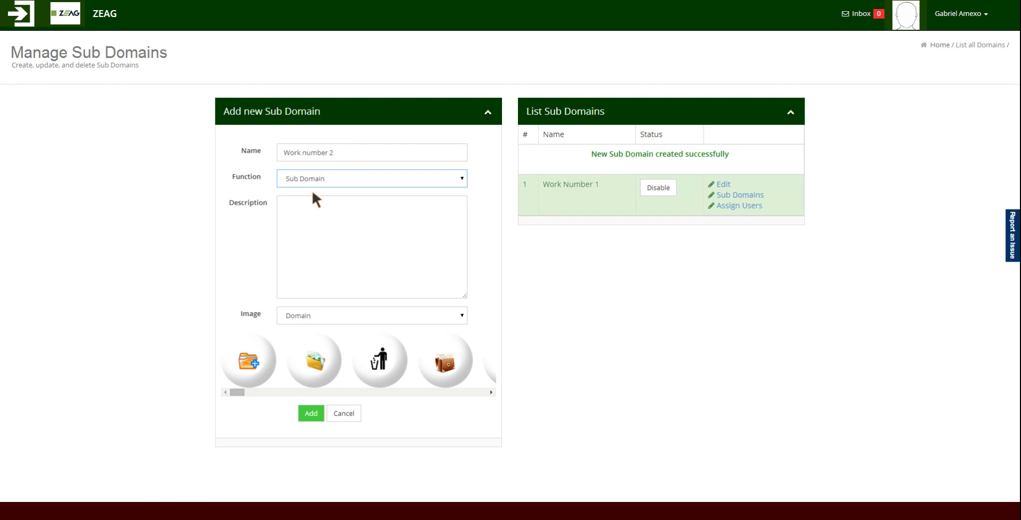
left_click(315, 216)
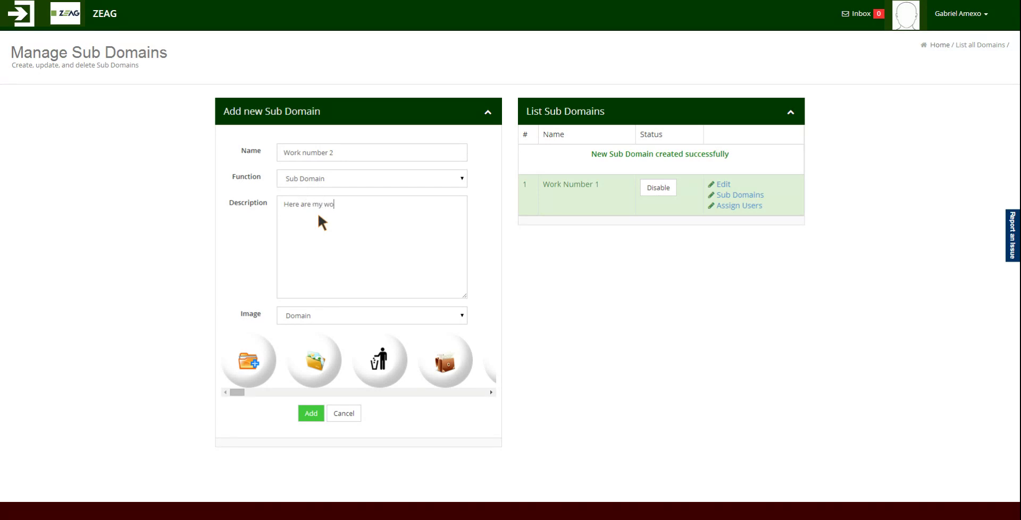
type("Here are my works for tomorrow.")
left_click(316, 418)
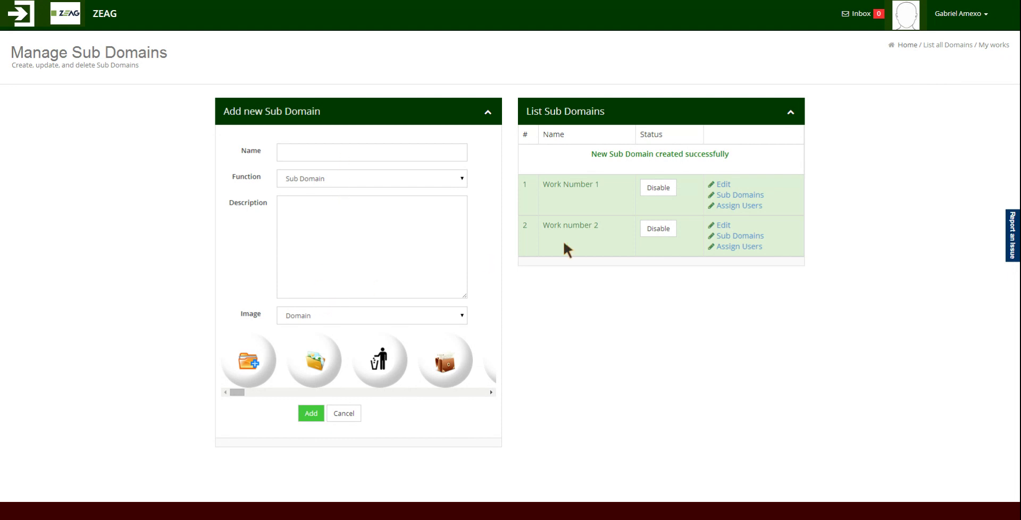
Add a sub domain named "Work number 3" with the Briefcase (Blue) image and the description "Here are my works for yesterday.".
left_click(242, 393)
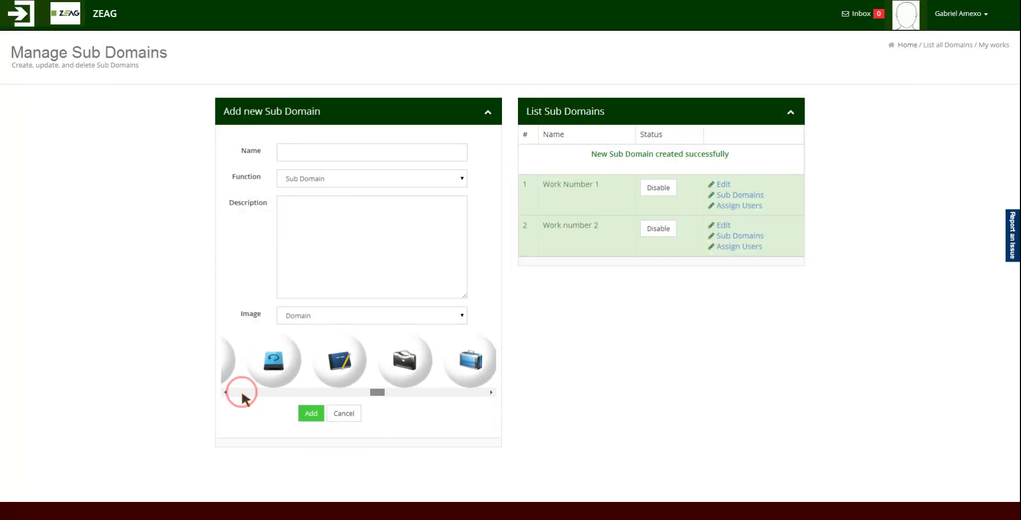
left_click(452, 367)
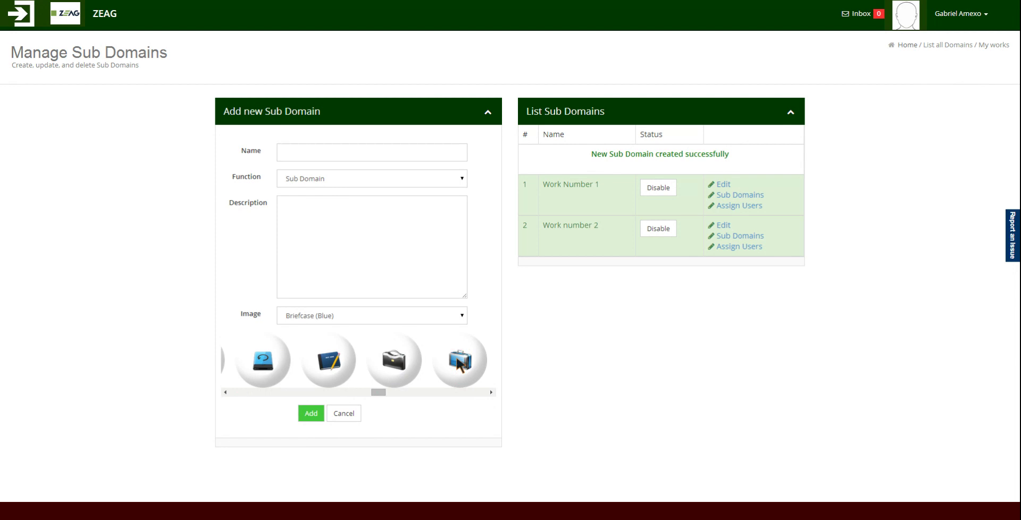
left_click(324, 153)
type("Wo")
type("rk number 3")
type("s for ye")
type("sterday")
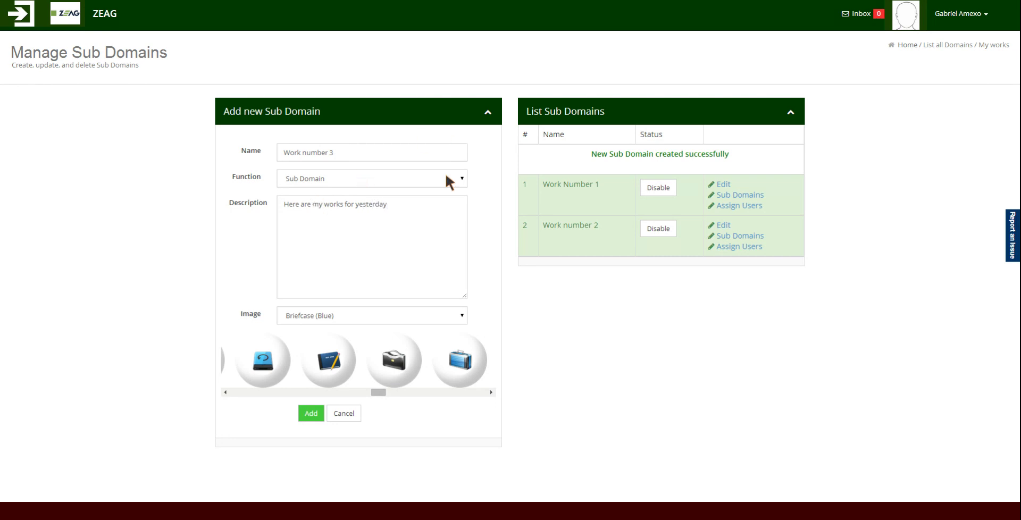
type(".")
left_click(308, 420)
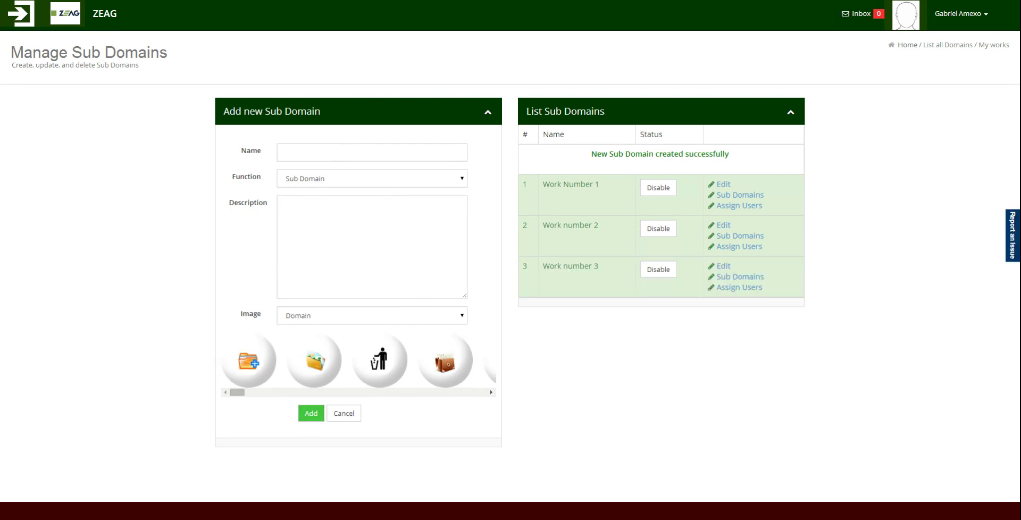
Change the image of the Work number 2 sub domain to the brown briefcase with papers.
left_click(724, 225)
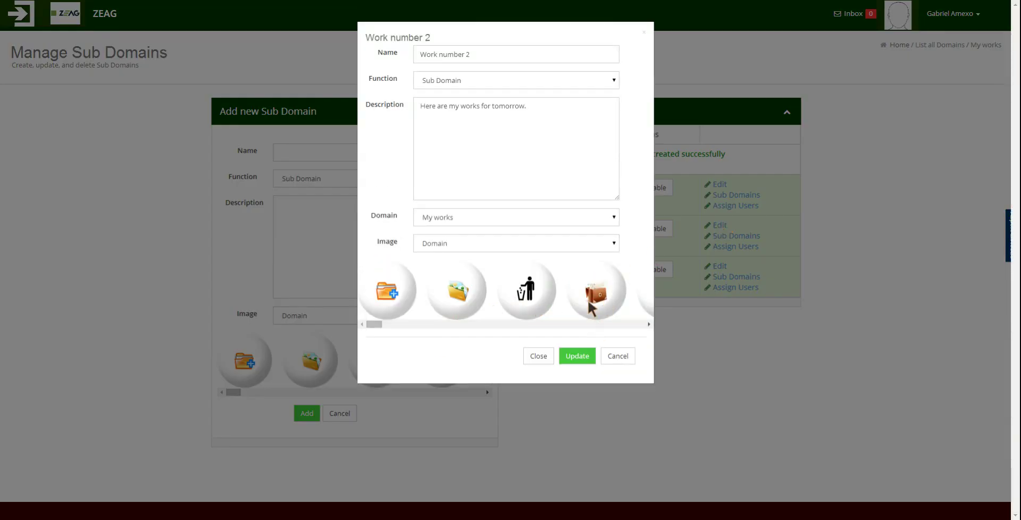
left_click(534, 246)
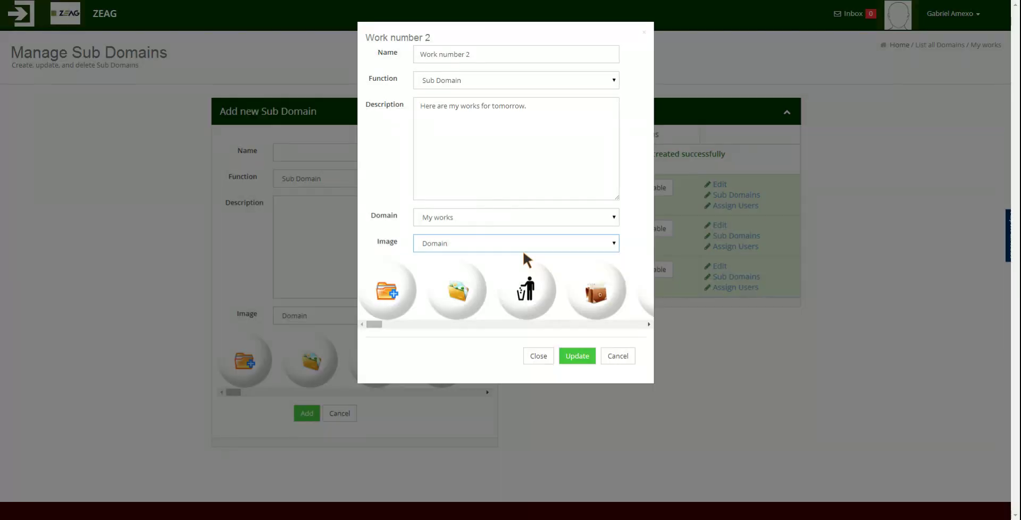
left_click(442, 293)
left_click(561, 353)
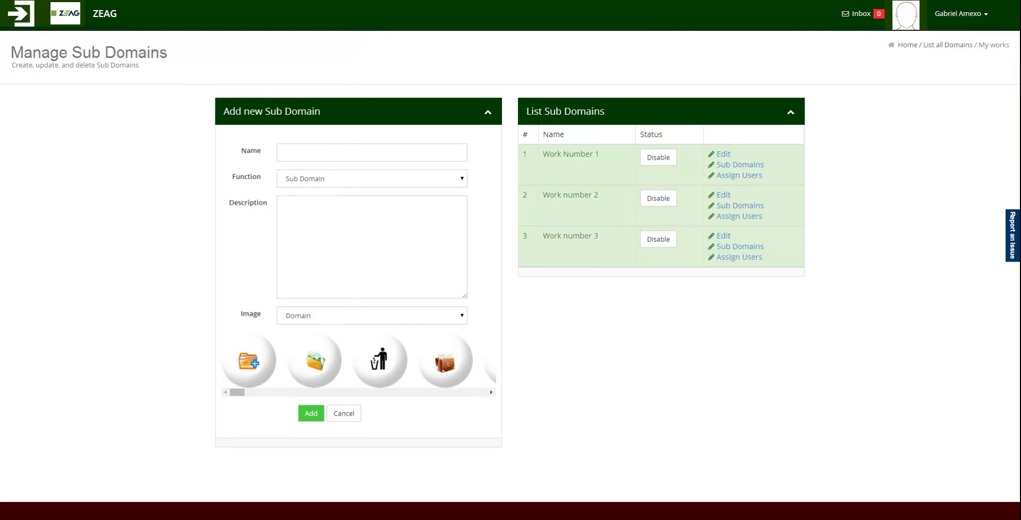
View the My works domain from the home overview and check its Work Number 1 and Work number 2 sub domains.
left_click(901, 45)
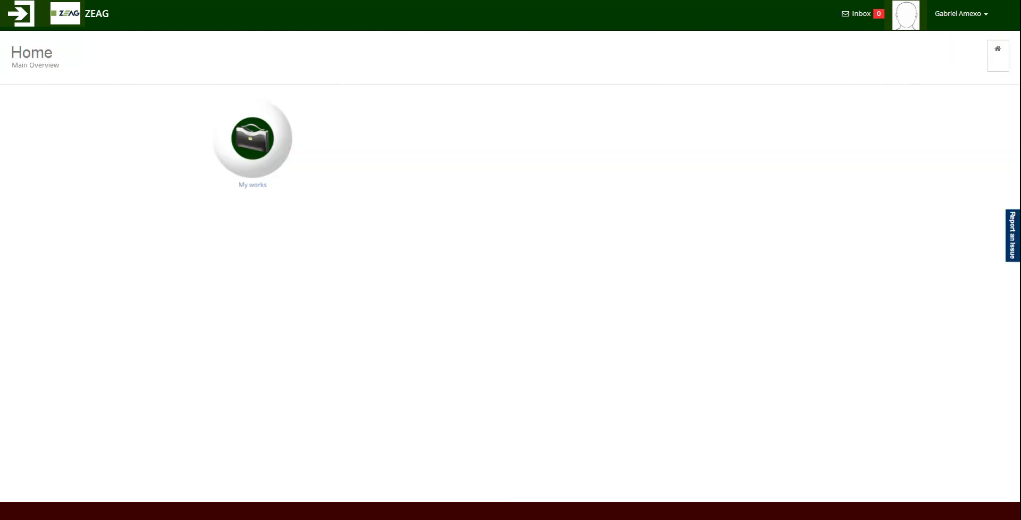
left_click(249, 147)
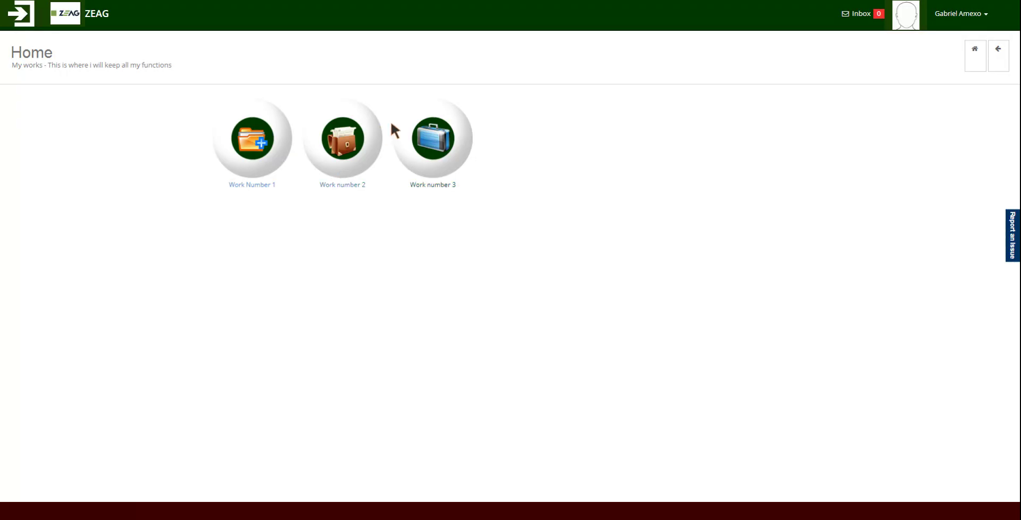
left_click(270, 154)
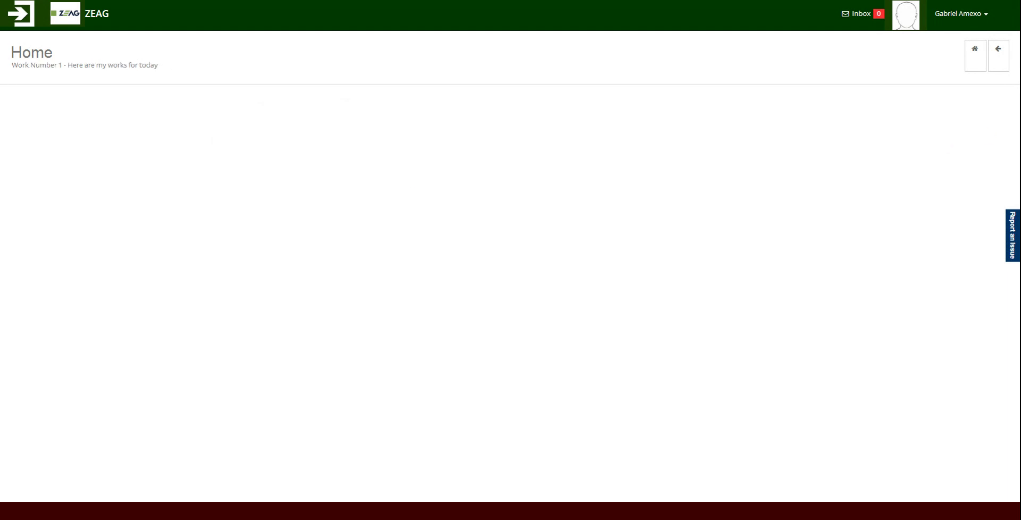
left_click(995, 51)
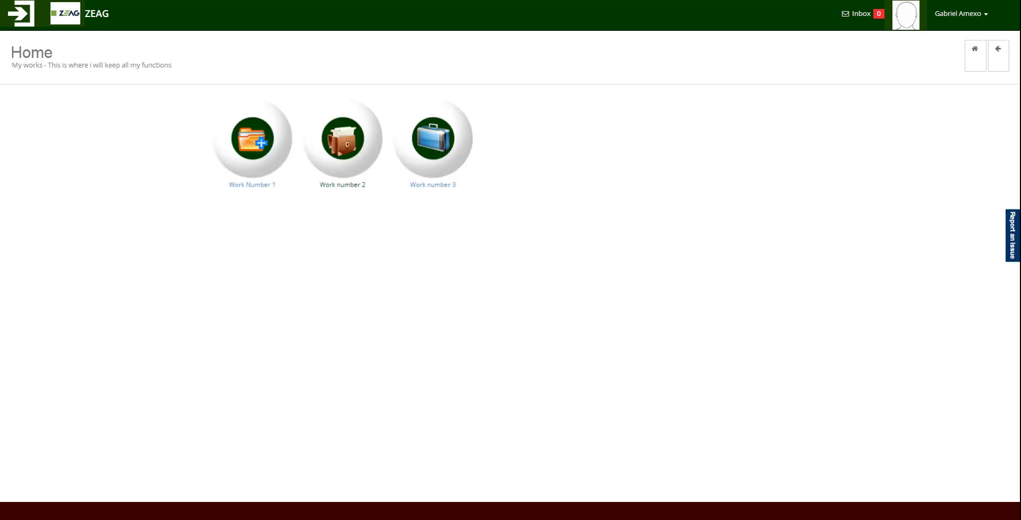
left_click(342, 140)
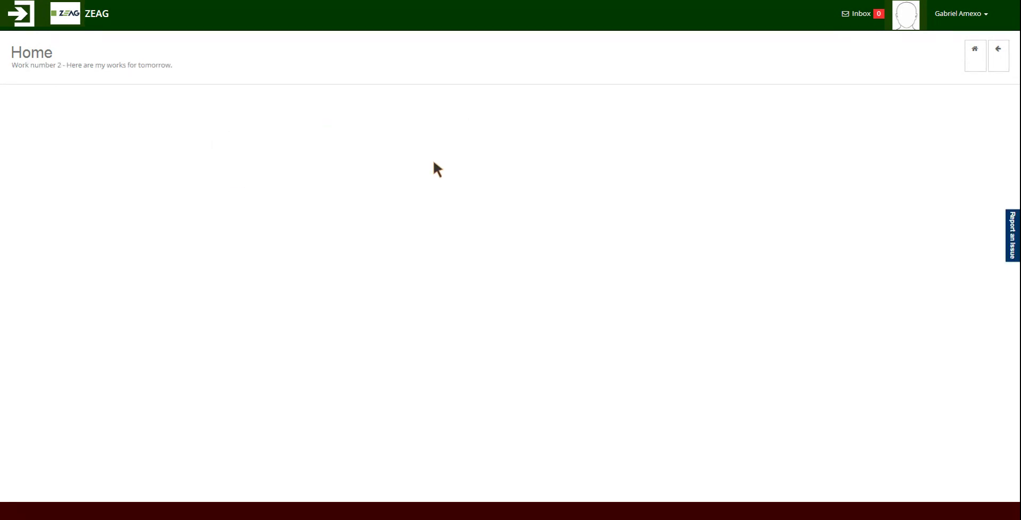